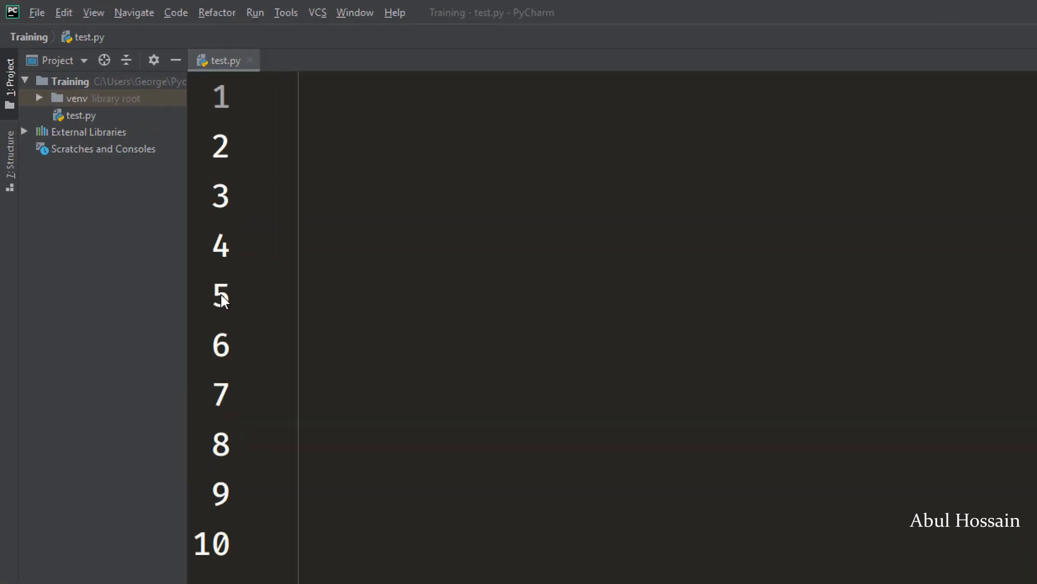
Install the Rainbow Brackets plugin from the plugin marketplace in Settings.
left_click(45, 27)
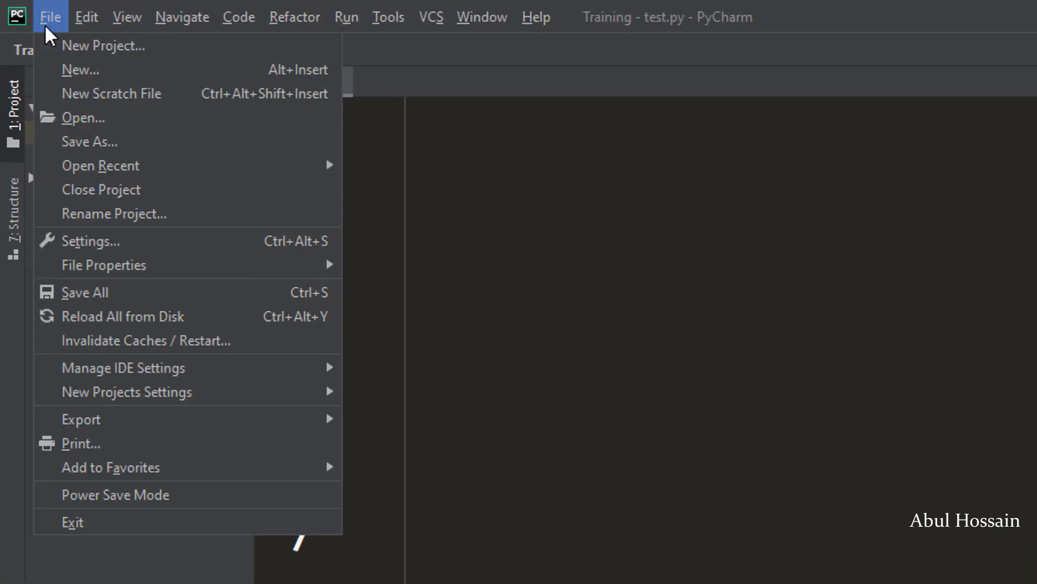
left_click(137, 237)
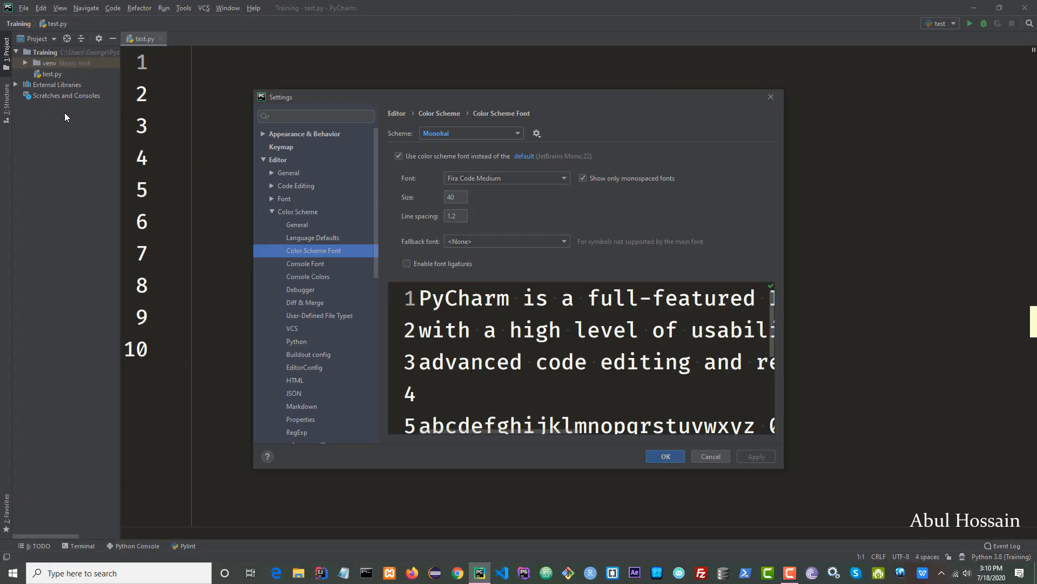
left_click(264, 160)
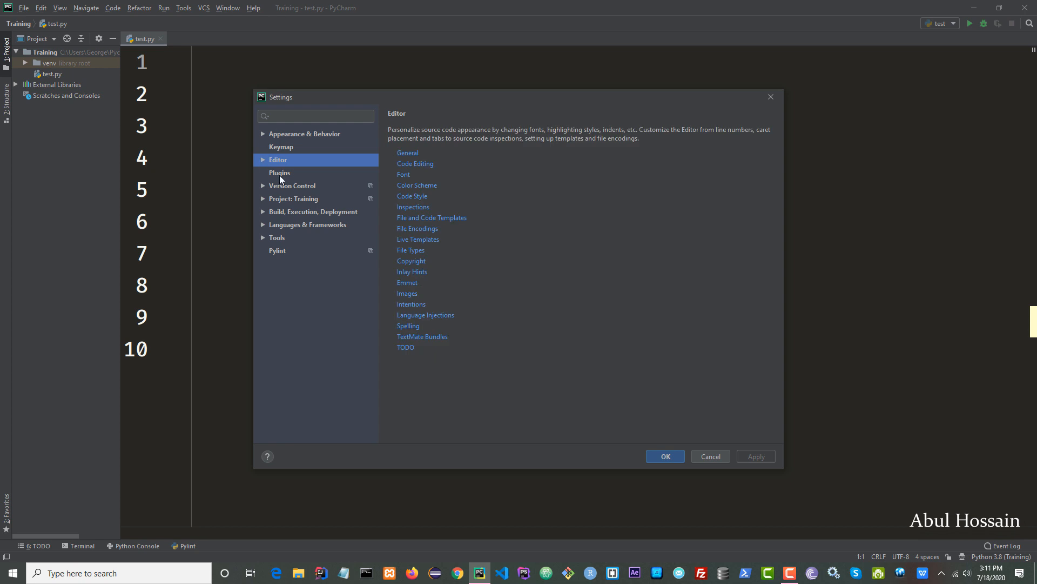
left_click(324, 178)
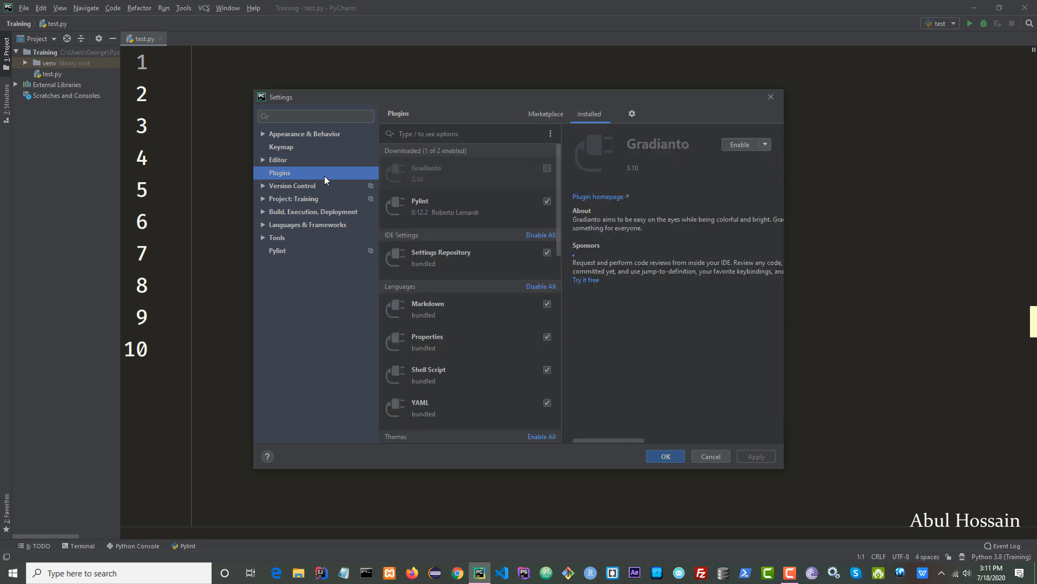
left_click(546, 114)
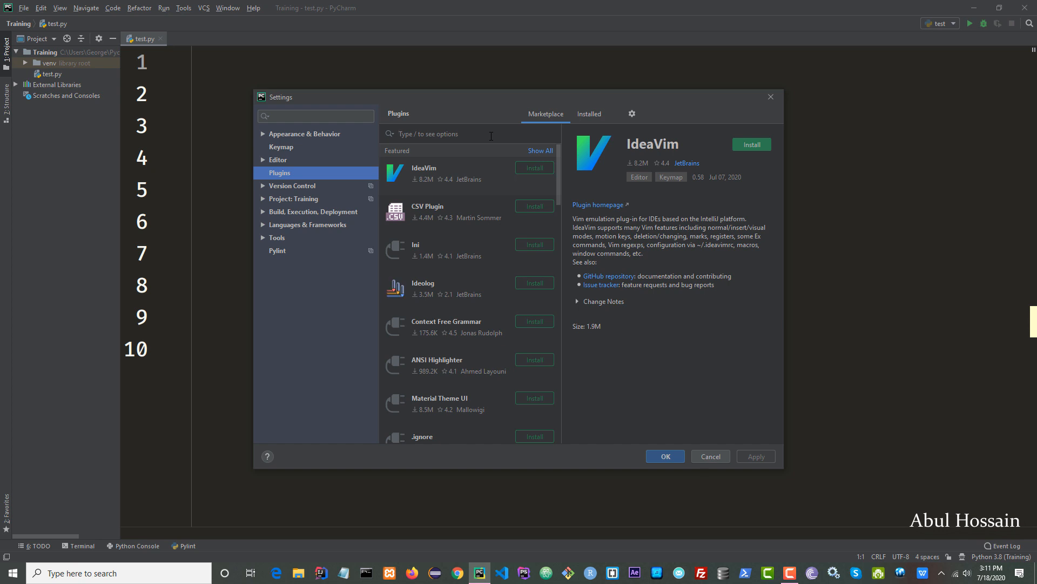
type("rain")
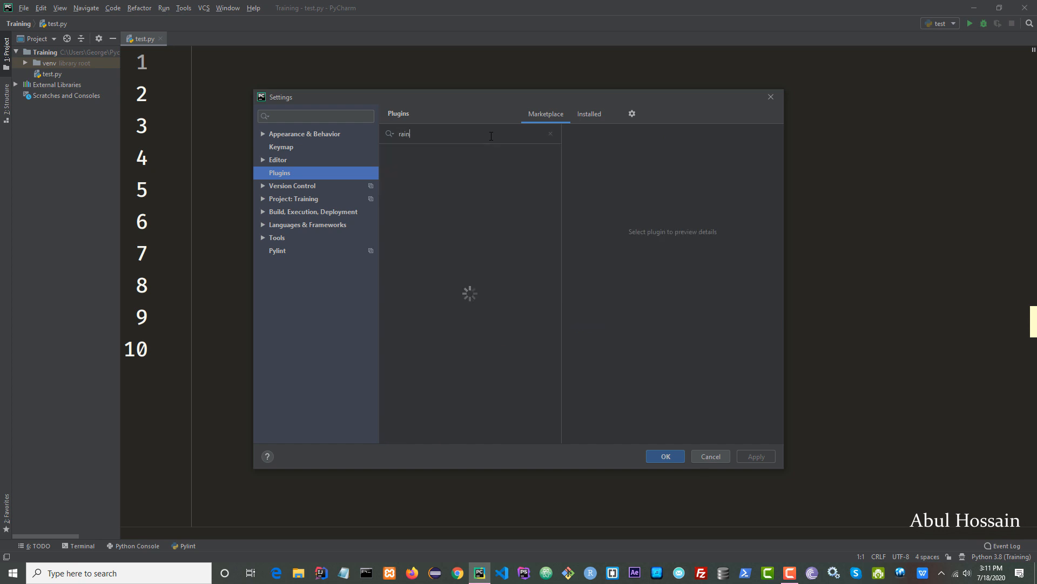
type("bow brackets")
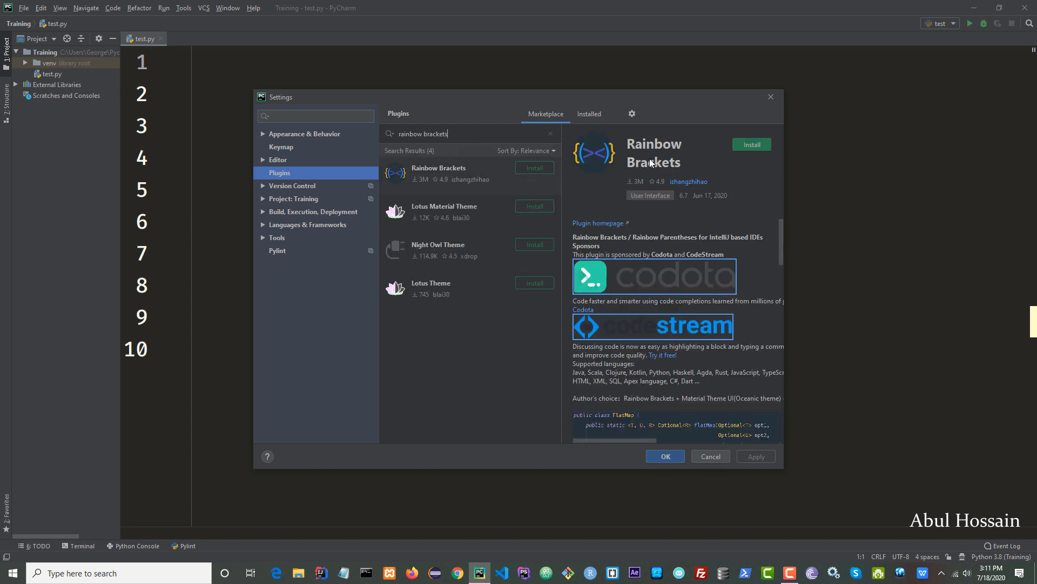
left_click(747, 145)
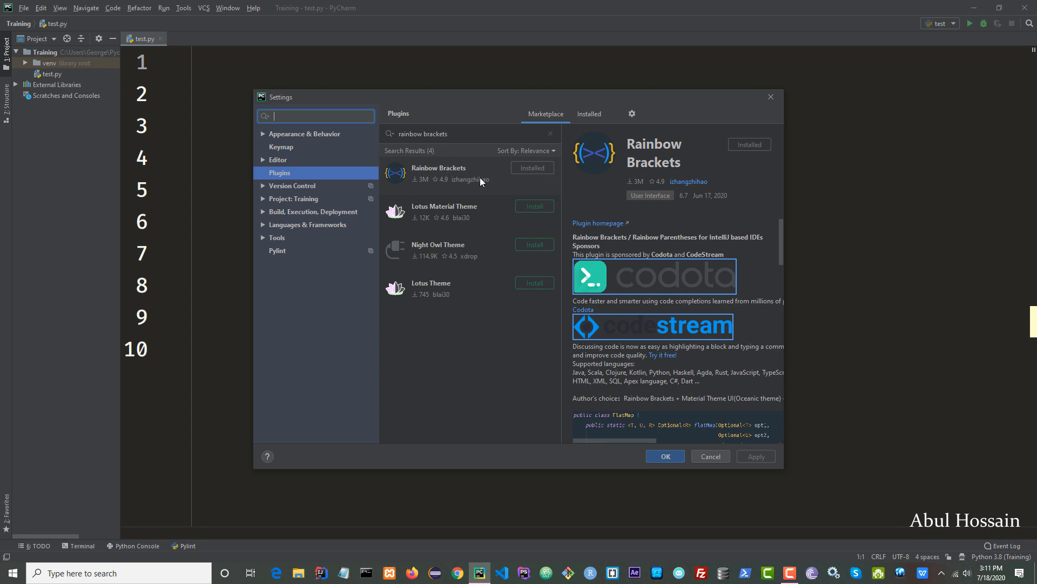
Install the String Manipulation plugin, confirm the settings, and restart the IDE to apply the plugins.
left_click(466, 134)
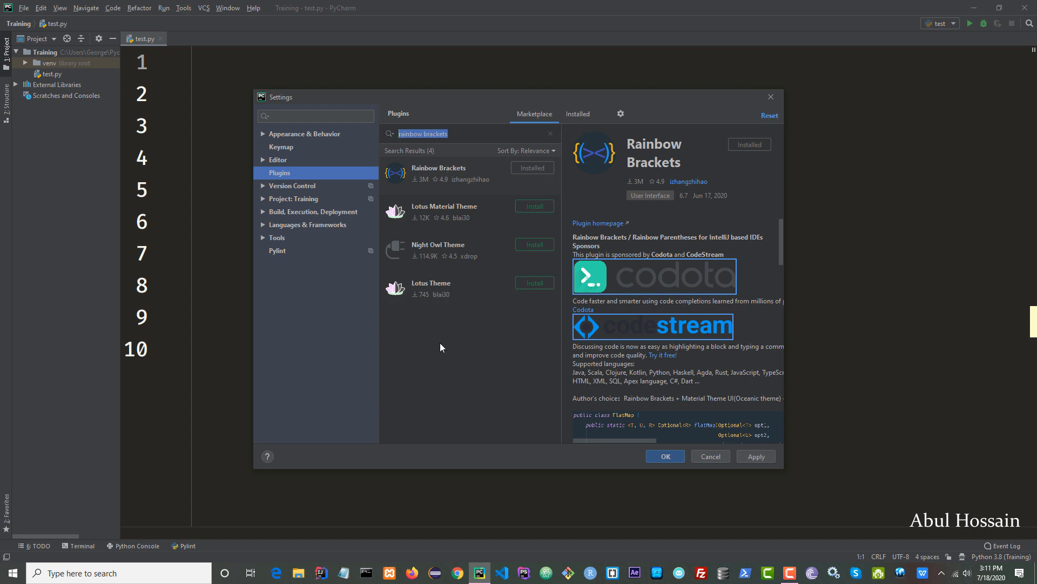
type("string m")
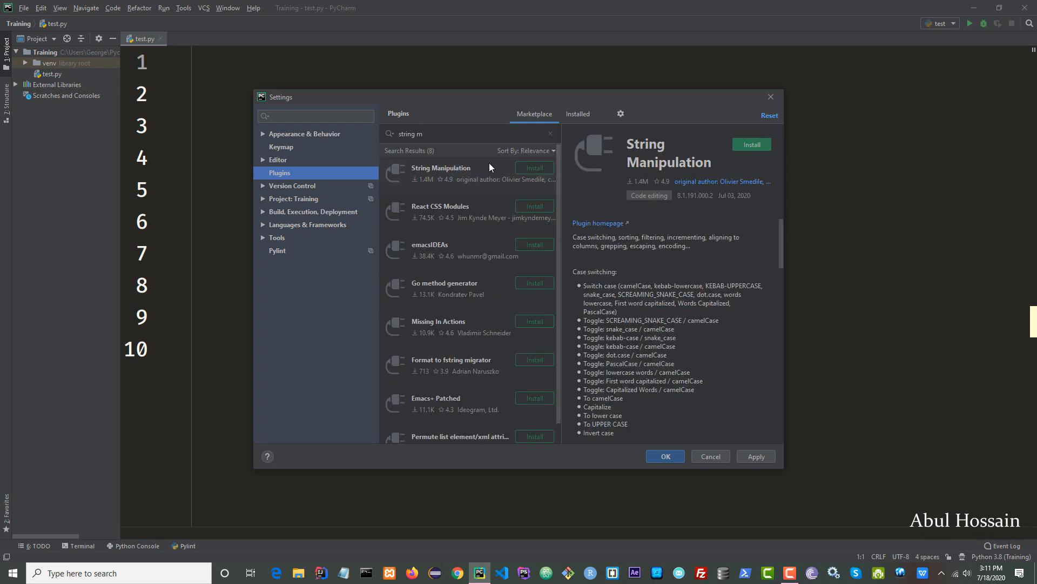
left_click(755, 148)
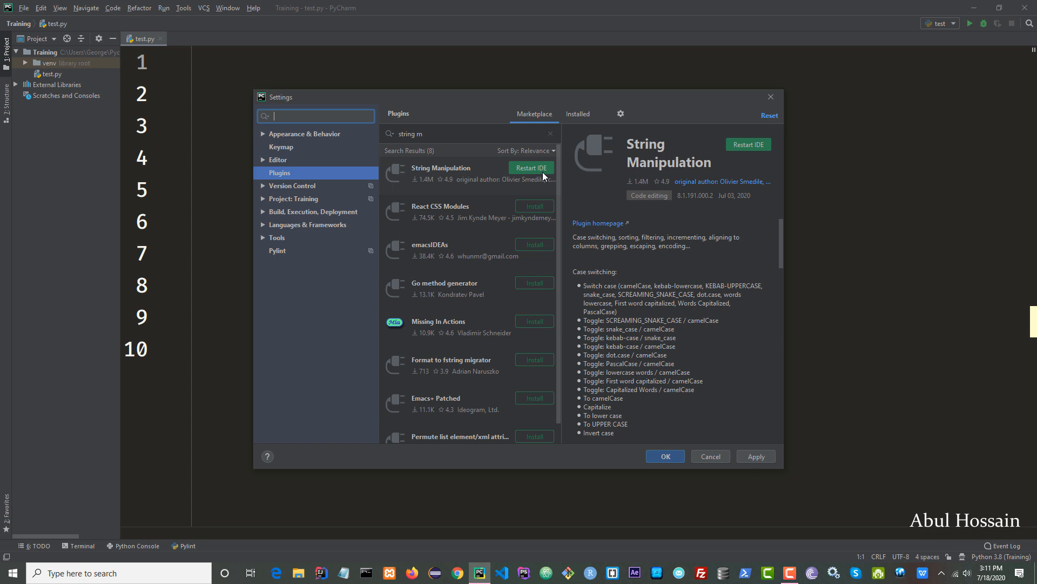
left_click(666, 457)
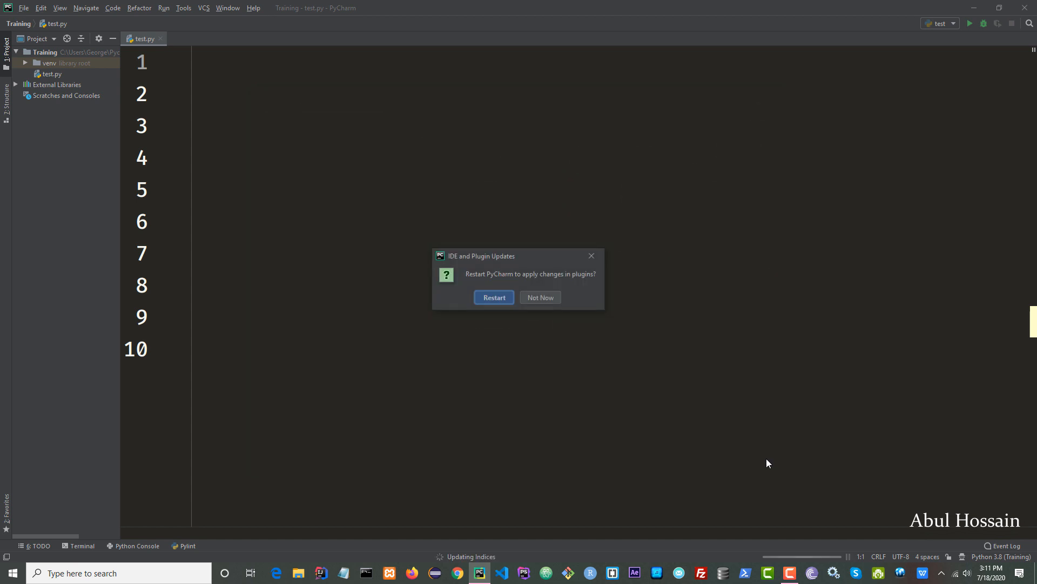
left_click(500, 296)
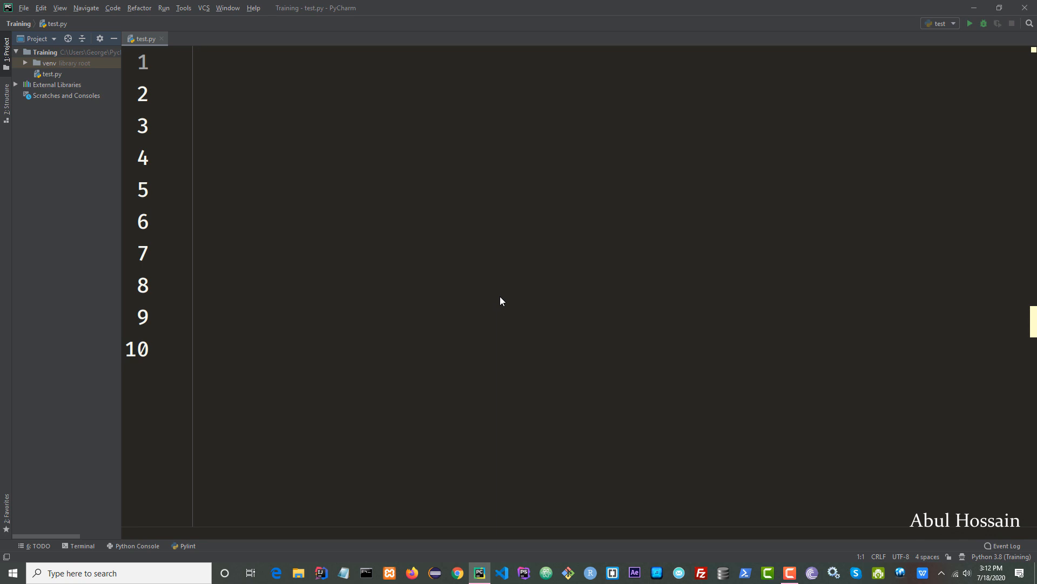
Type nested parentheses (()) on line 1 of test.py.
type("()")
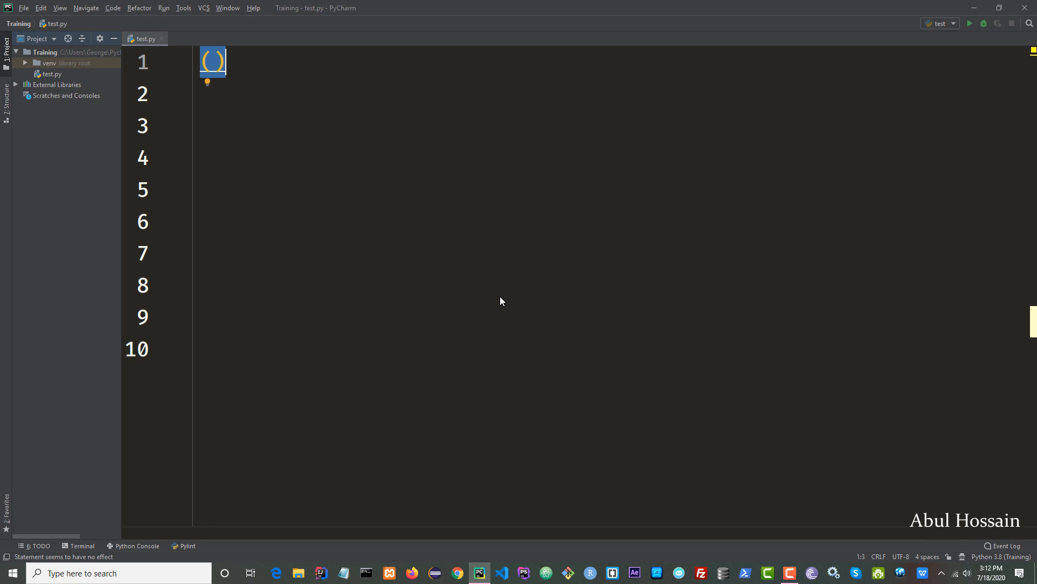
key("Left")
type("()")
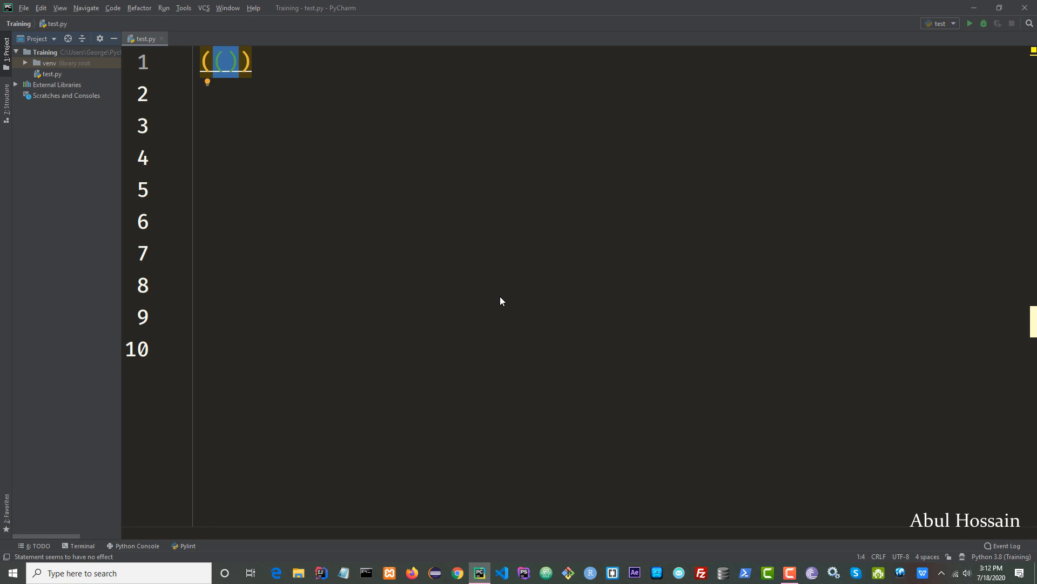
left_click(348, 259)
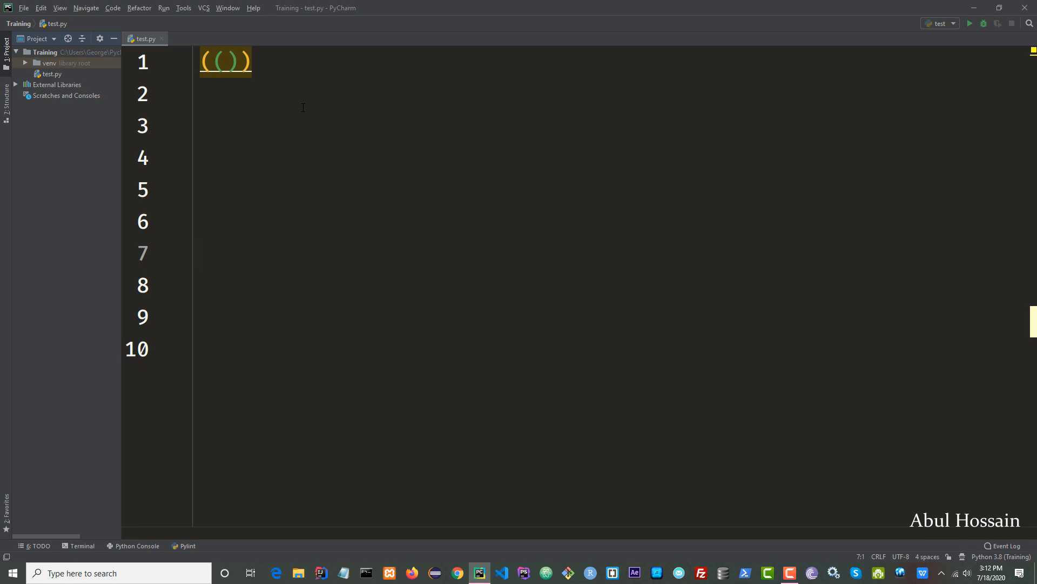
Append curly braces containing square brackets containing parentheses, {[()]}, after the nested parentheses.
left_click(313, 62)
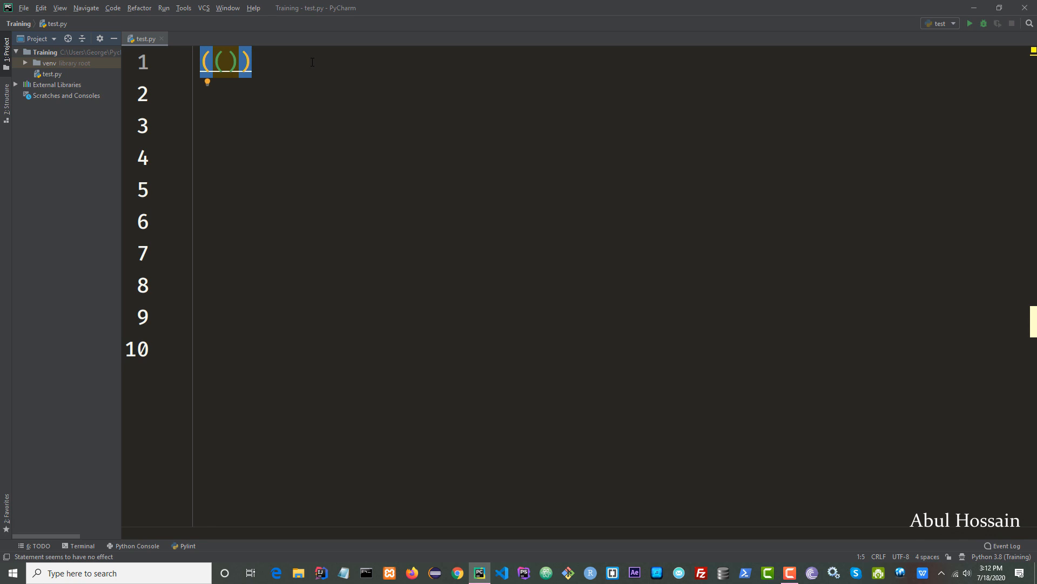
type("{}")
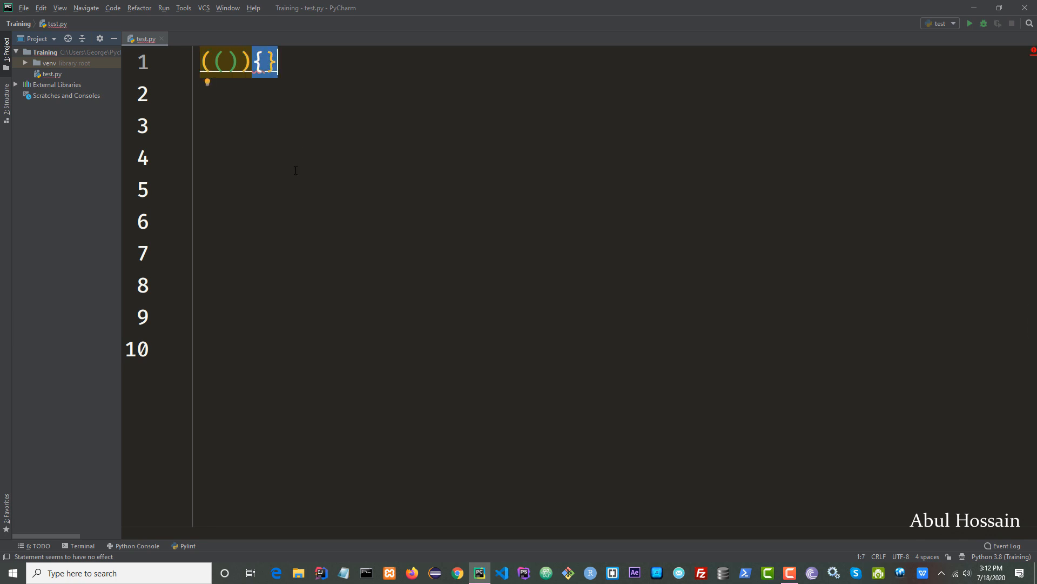
left_click(294, 167)
left_click(271, 62)
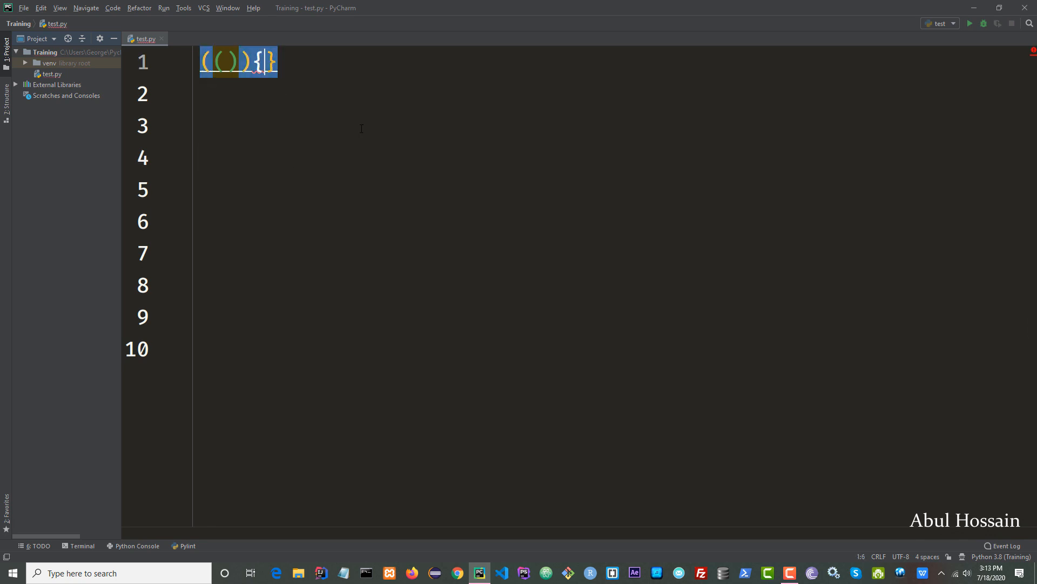
type("[")
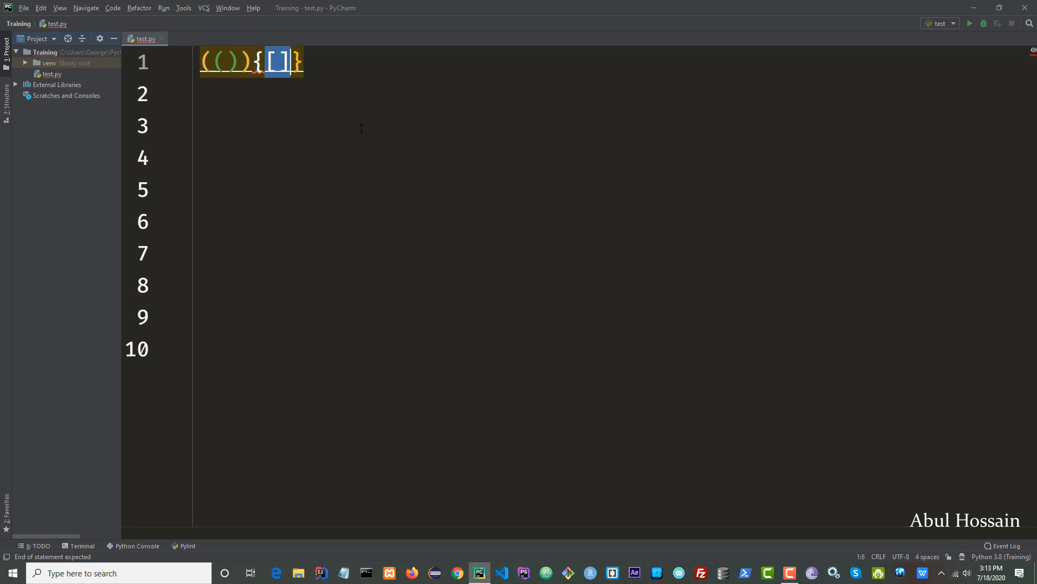
left_click(359, 234)
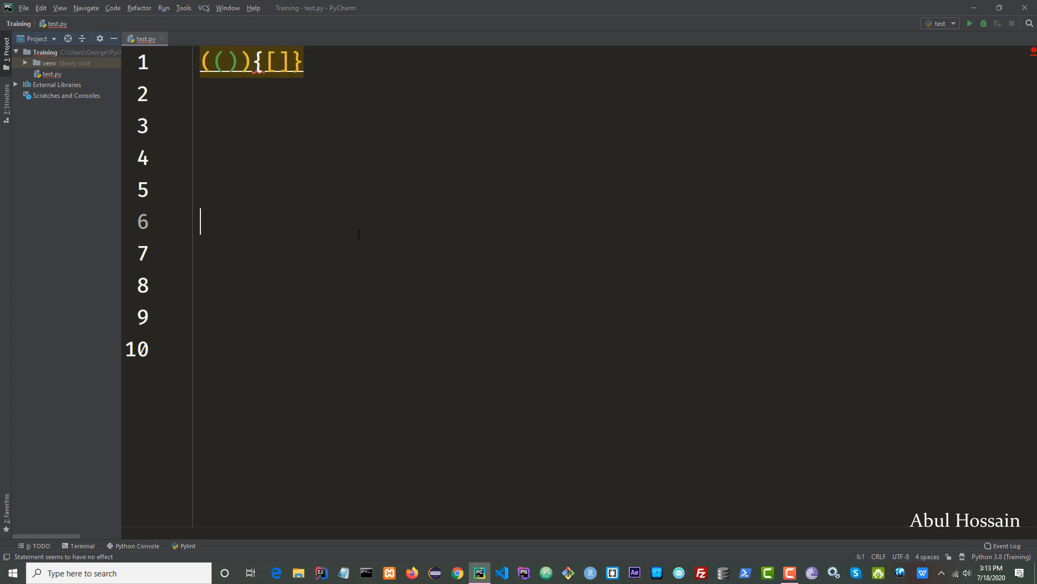
left_click(279, 63)
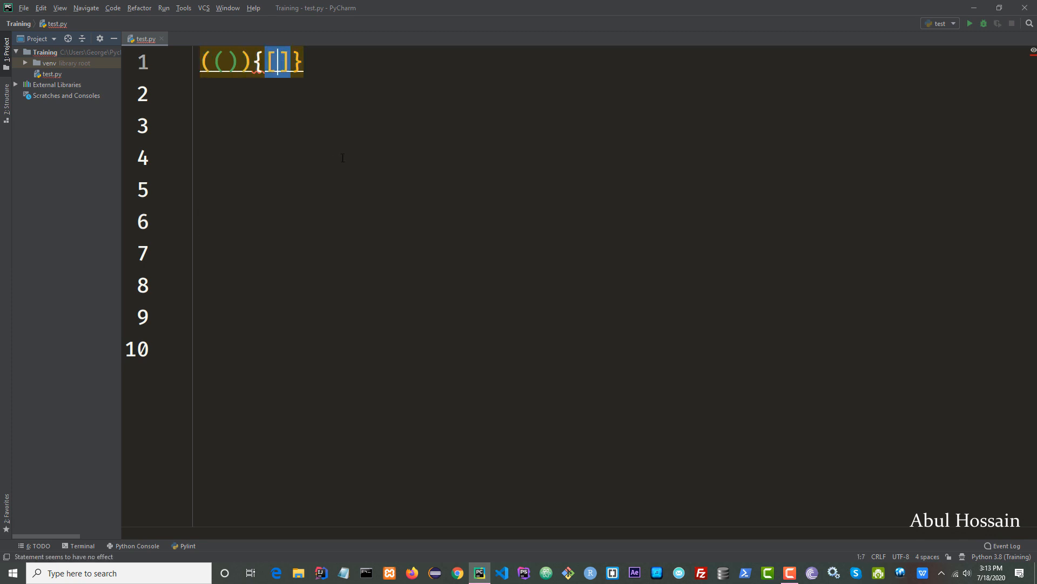
type("()")
Select all the brackets on line 1 and delete them.
left_click(379, 226)
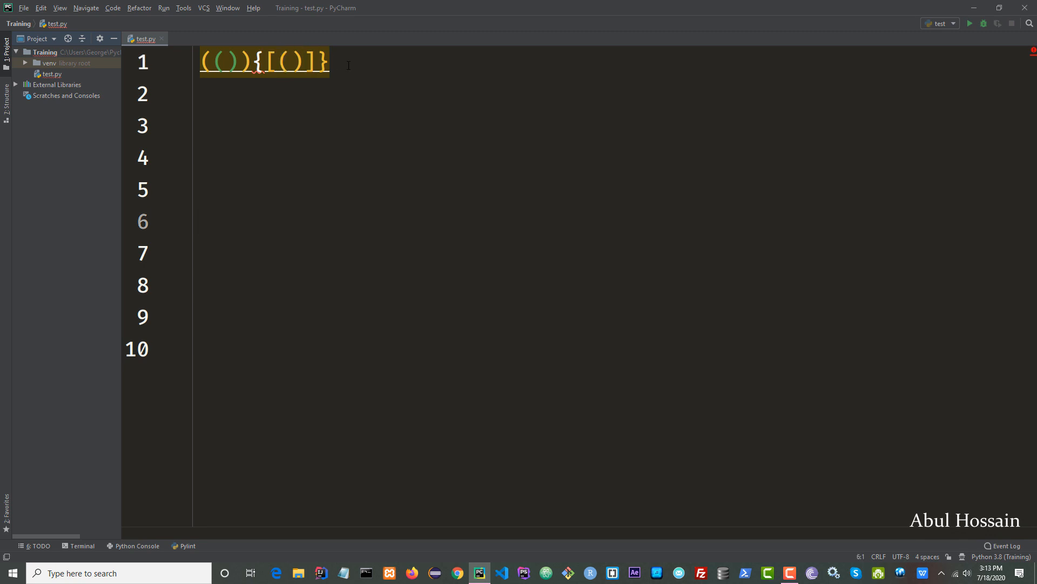
left_click_drag(338, 59, 200, 56)
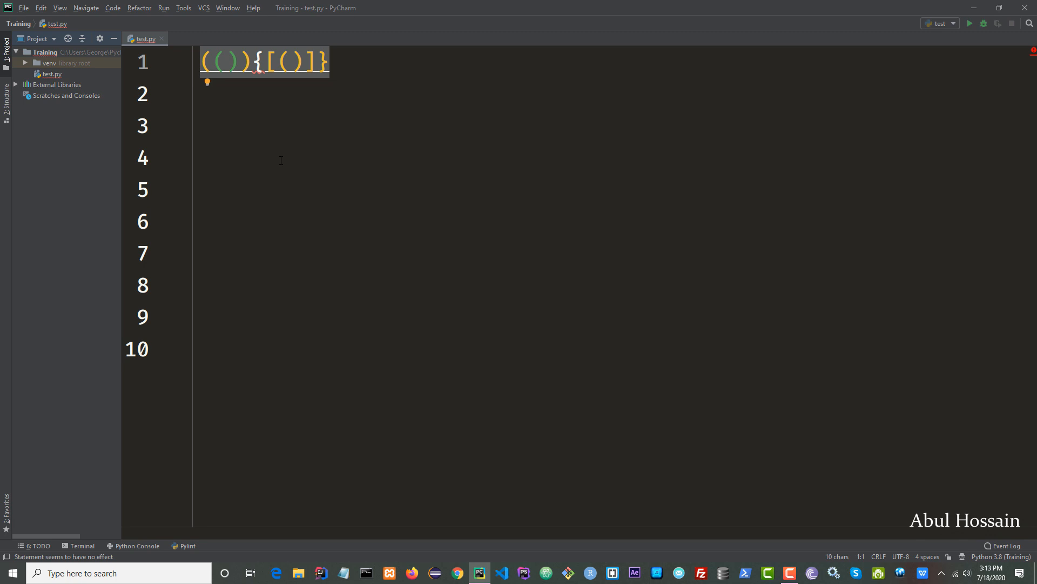
key("BackSpace")
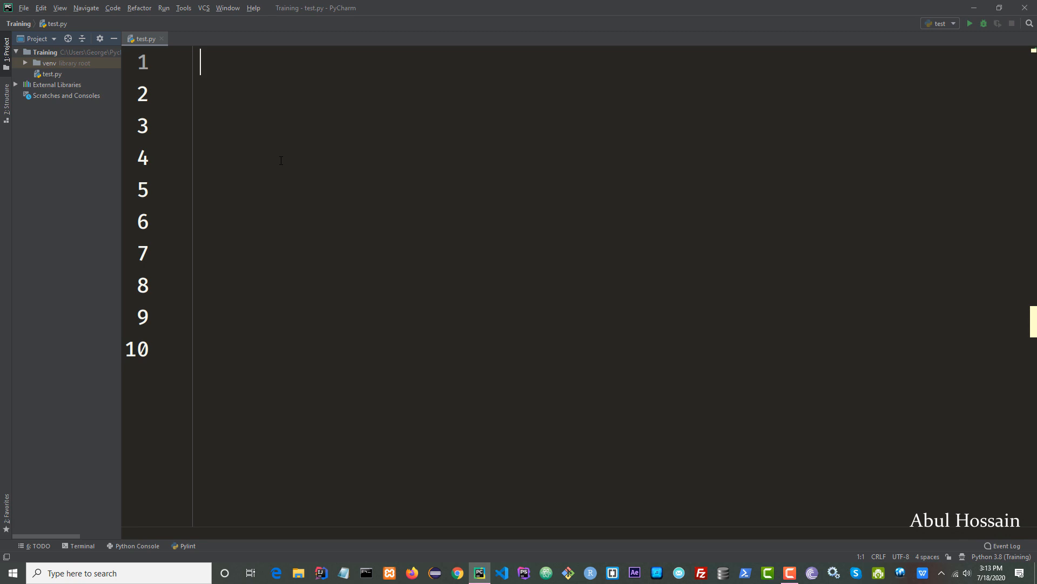
Write name = 'python is a powerful language' on line 1.
type("name ")
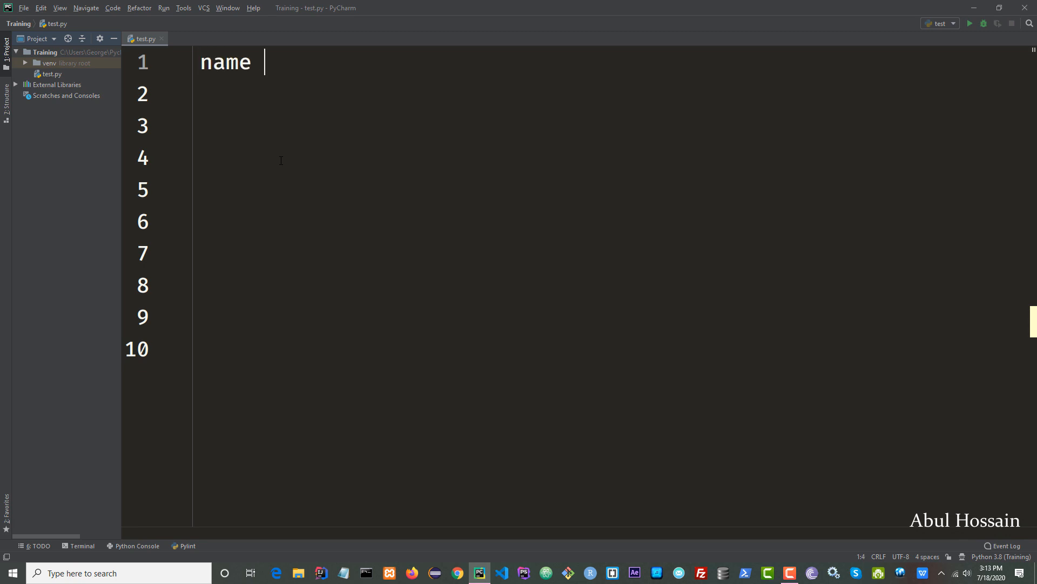
type("= ")
type("'")
type("python ")
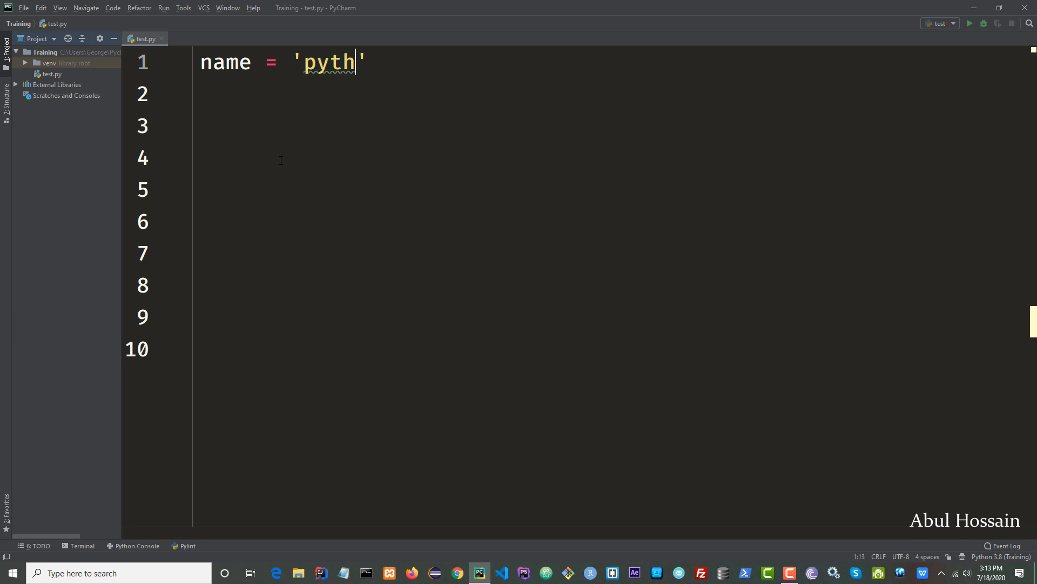
type("is a power")
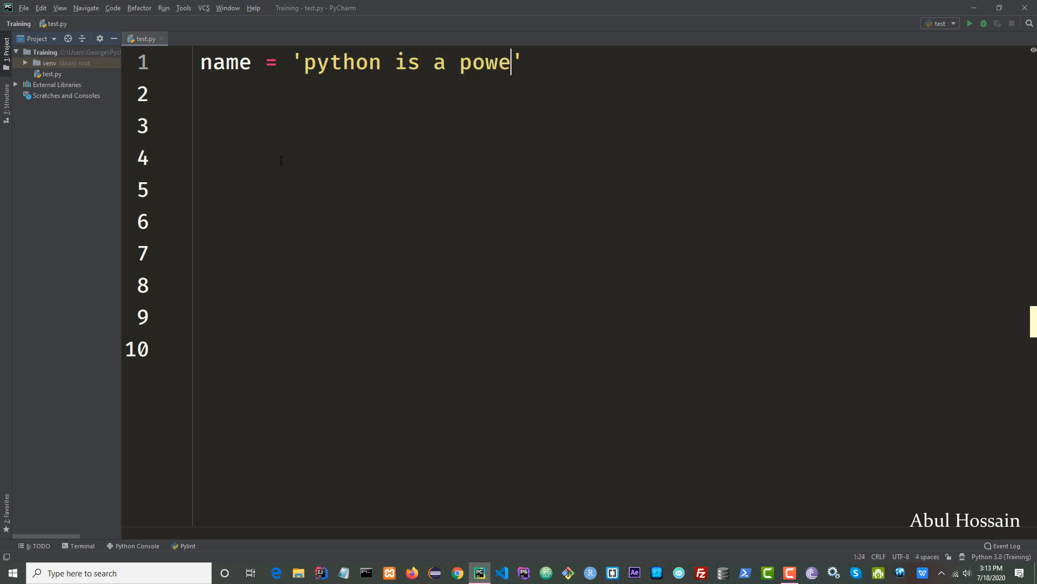
type("ful language")
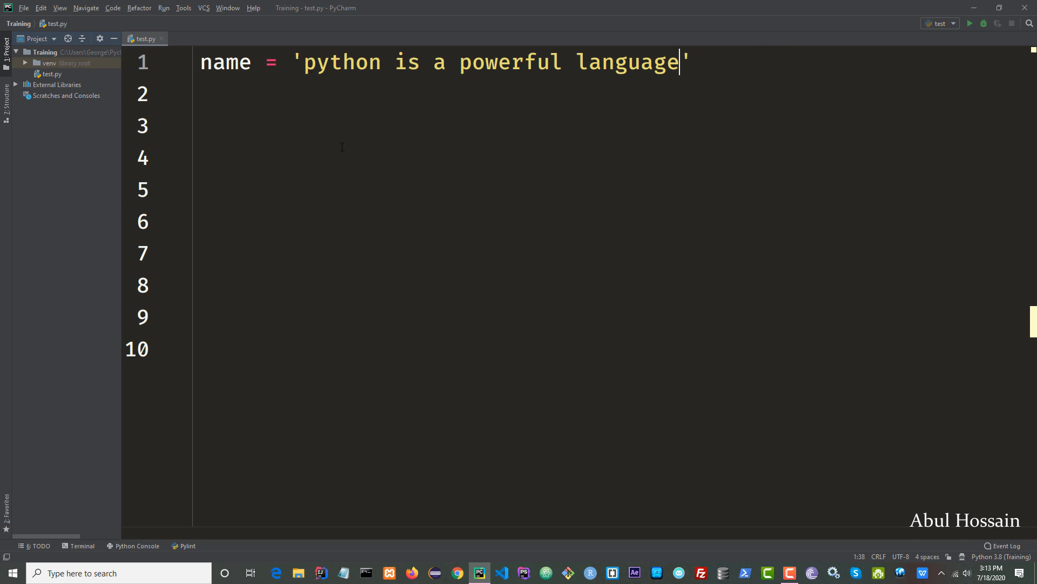
Convert the string's text to upper case with String Manipulation's Switch Case options.
left_click_drag(304, 63, 679, 69)
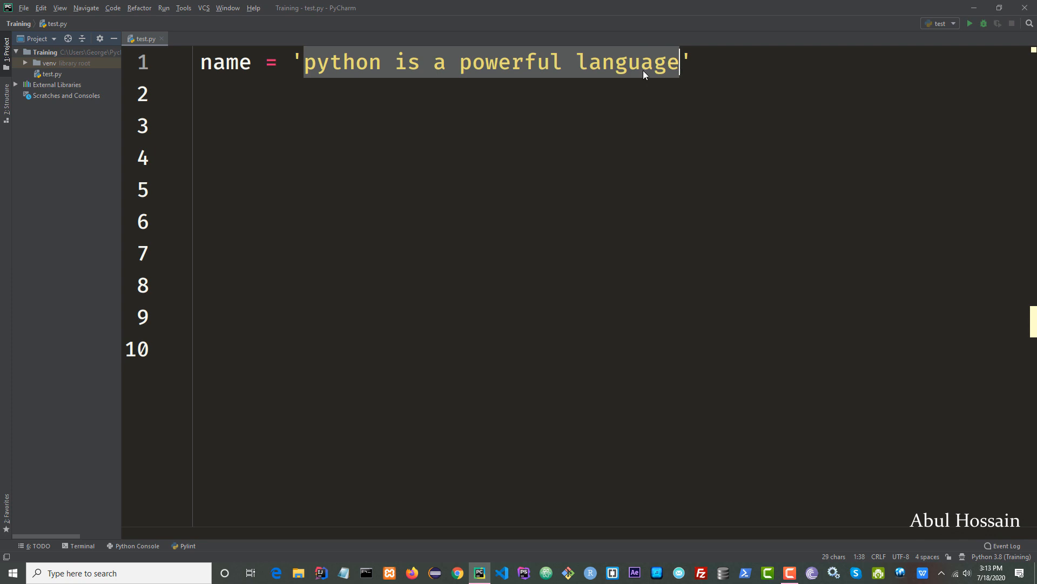
right_click(313, 70)
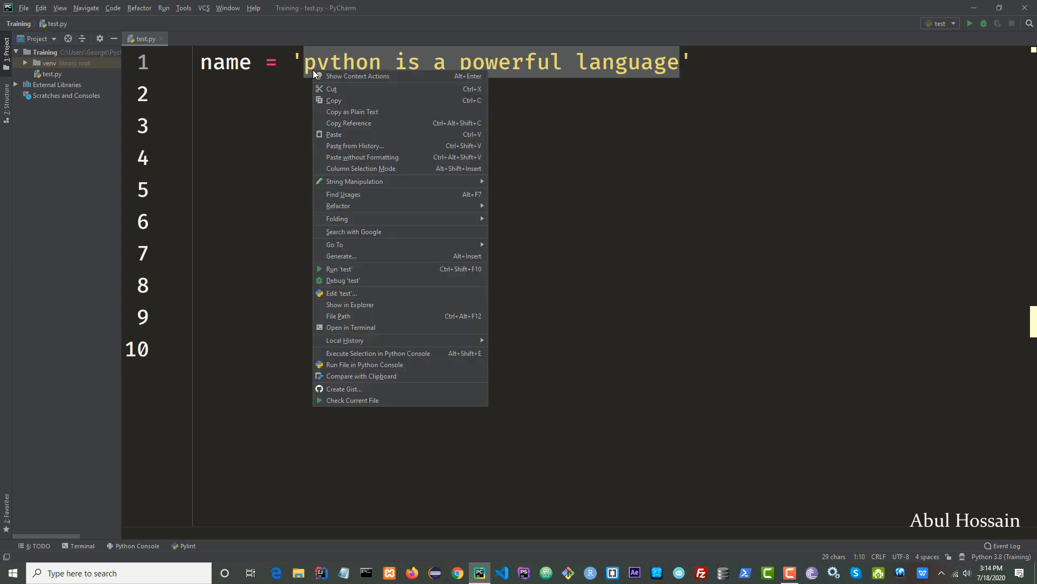
mouse_move(328, 186)
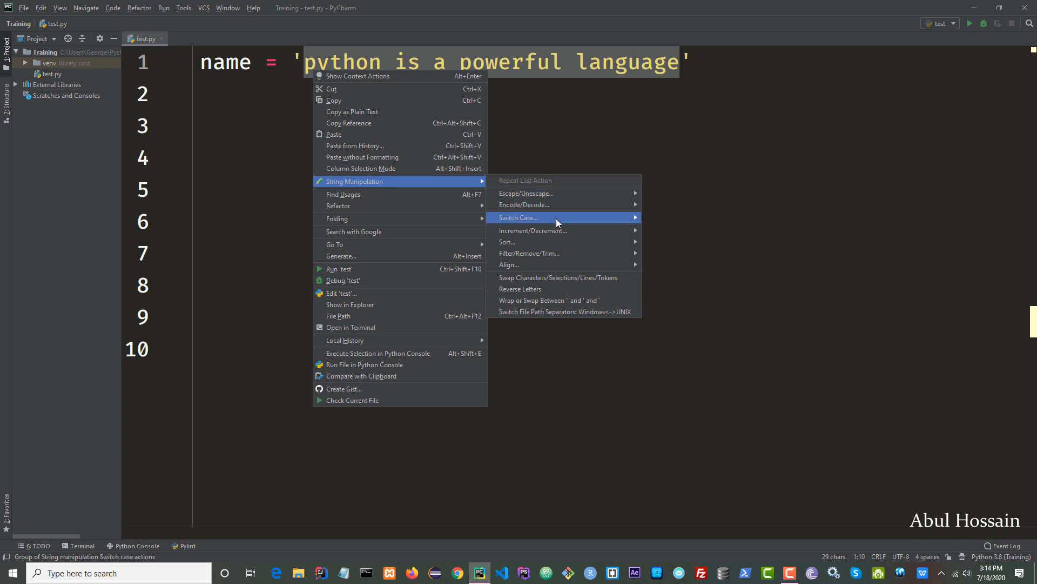
mouse_move(556, 219)
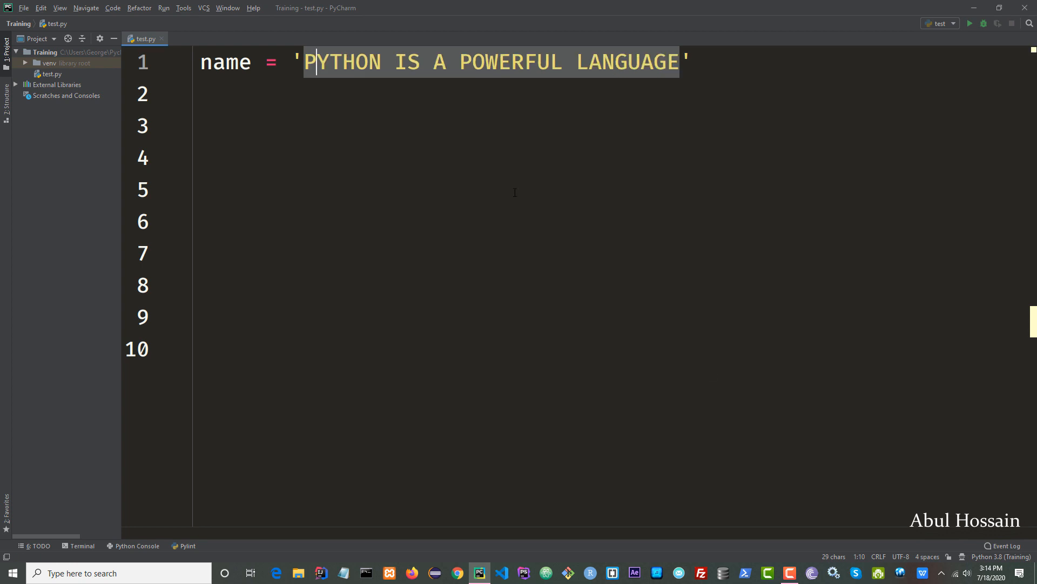
left_click(484, 160)
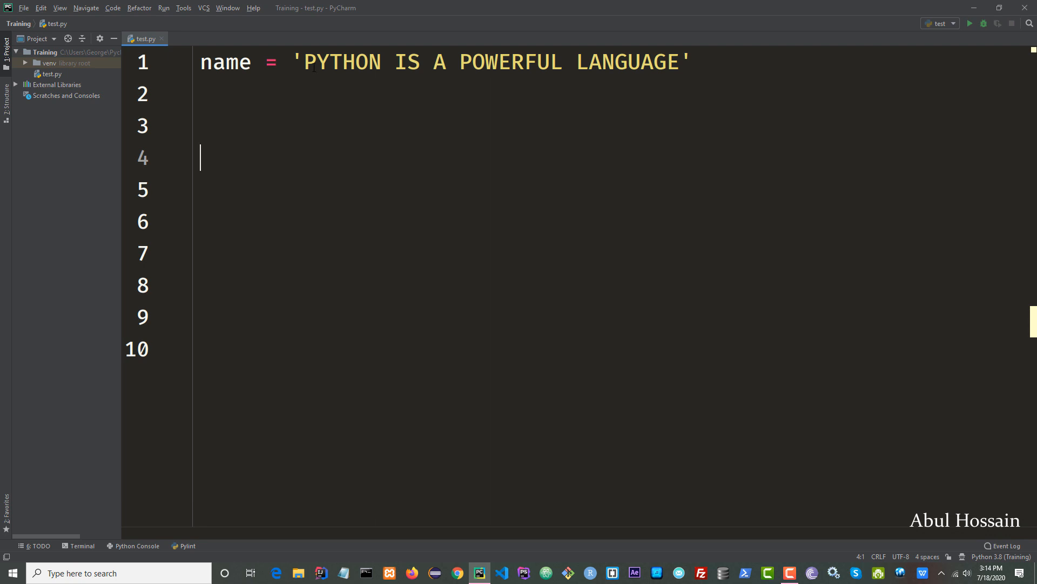
Convert the string's text to camelCase with String Manipulation's Switch Case options.
left_click_drag(313, 67, 682, 68)
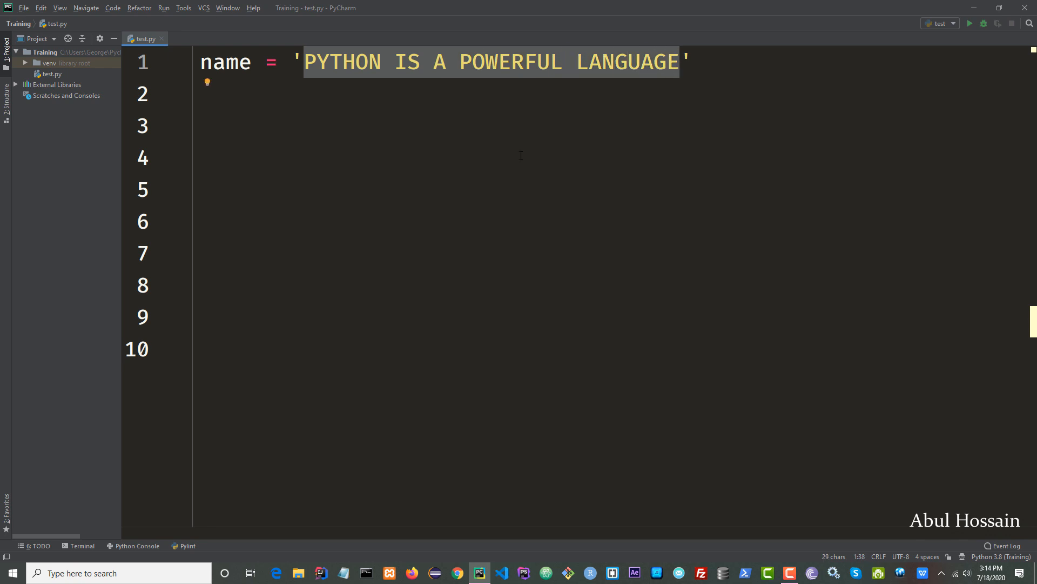
right_click(363, 66)
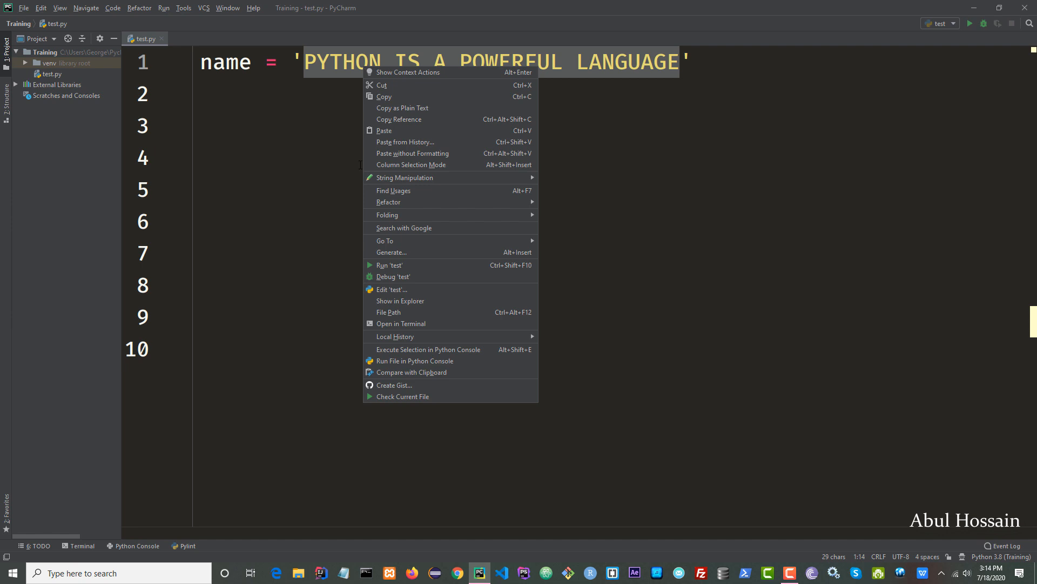
mouse_move(369, 179)
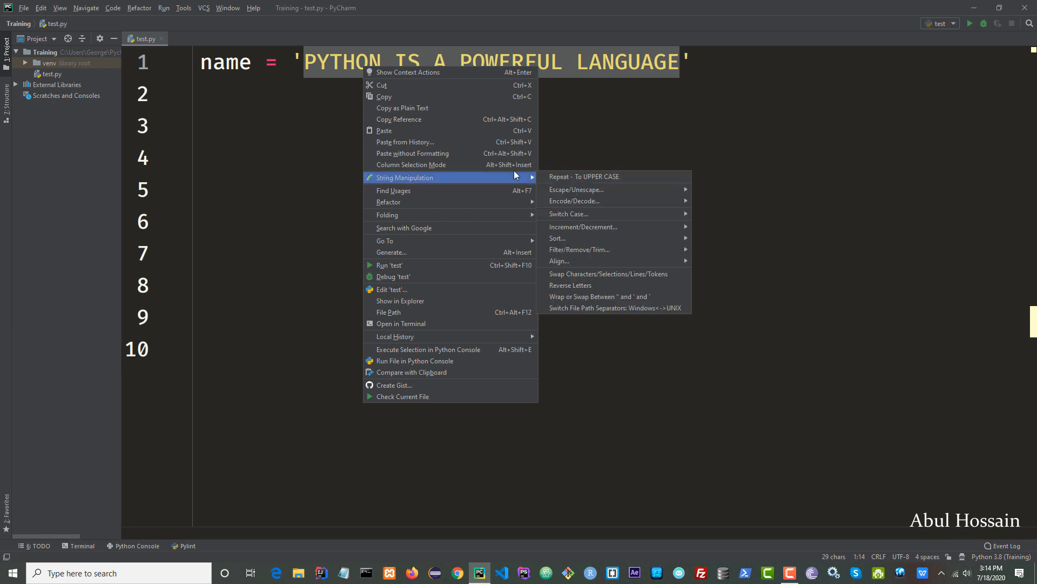
mouse_move(630, 218)
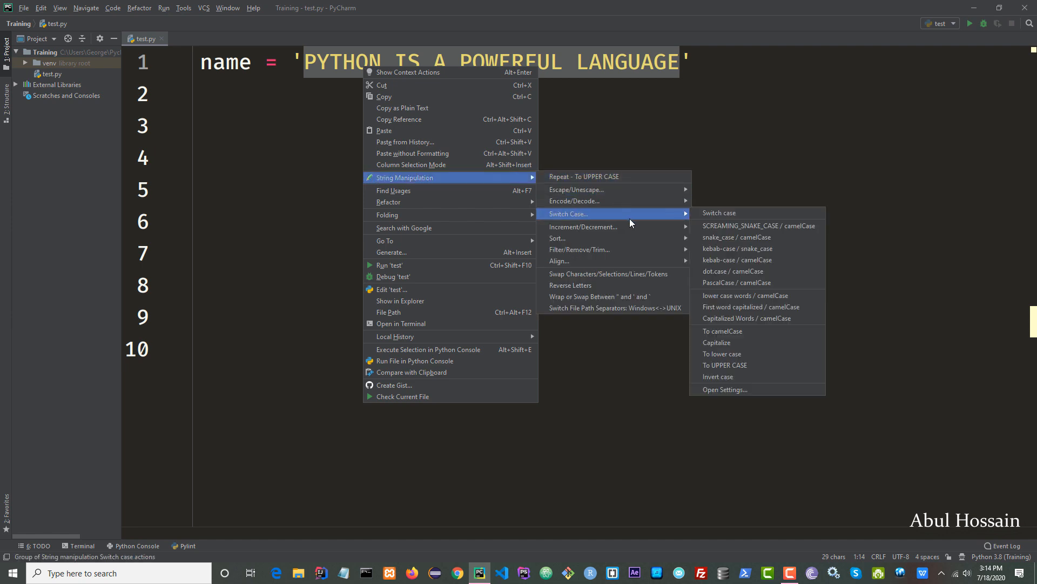
left_click(776, 333)
left_click(493, 208)
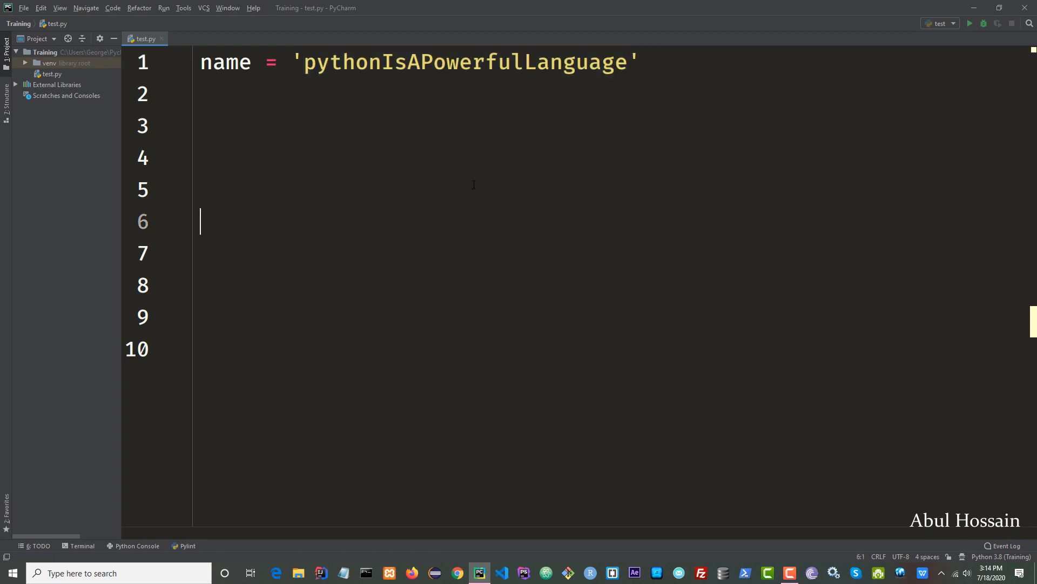
Select the camelCase text inside the string's quotes.
left_click_drag(306, 67, 628, 63)
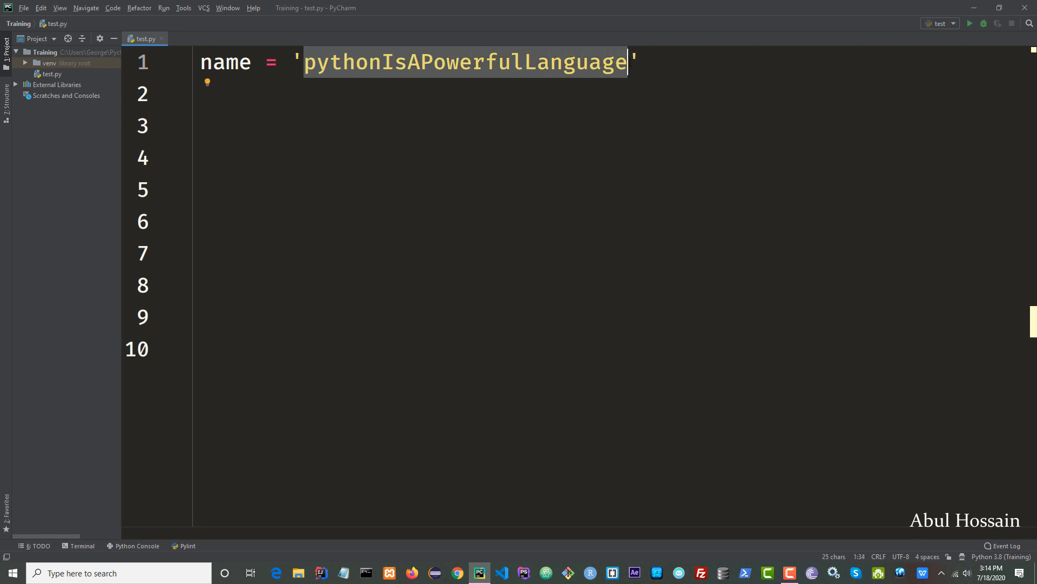